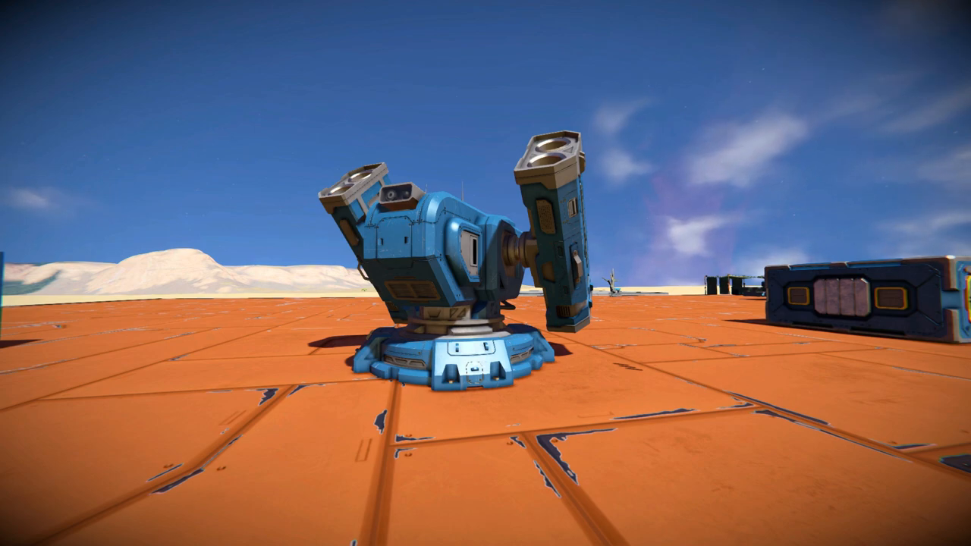
- Toggle the HUD off and on for a clean look, then equip the Elite Welder
{"action": "key", "text": "Tab"}
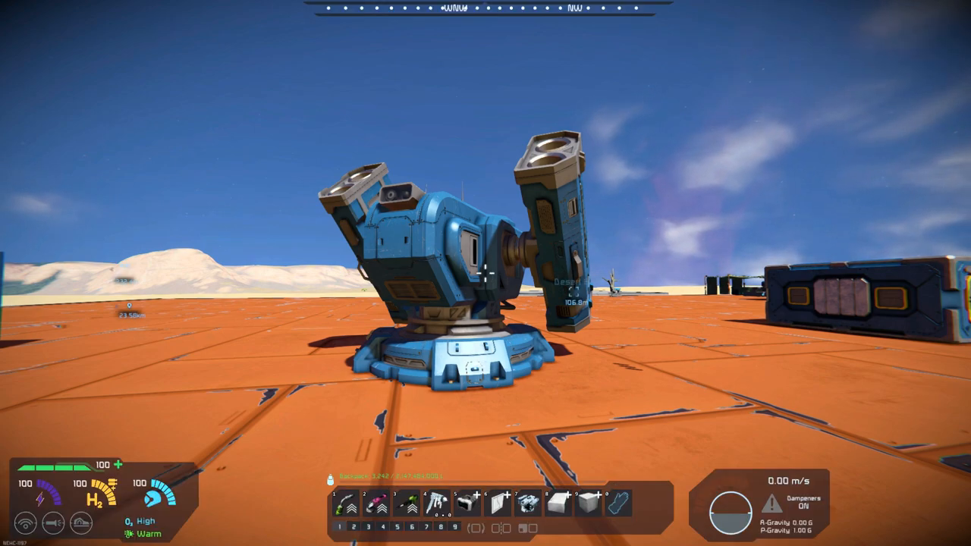
{"action": "key", "text": "Tab"}
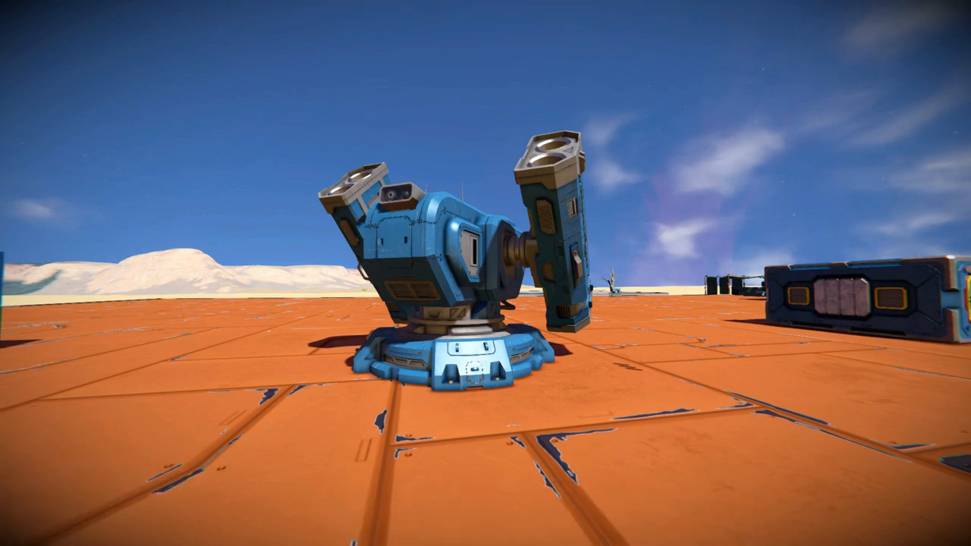
{"action": "key", "text": "Tab"}
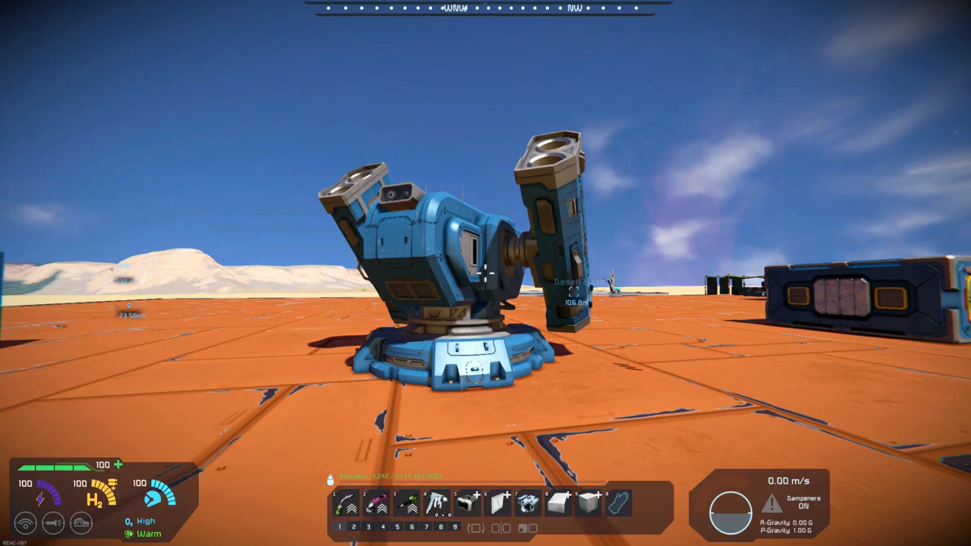
{"action": "key", "text": "1"}
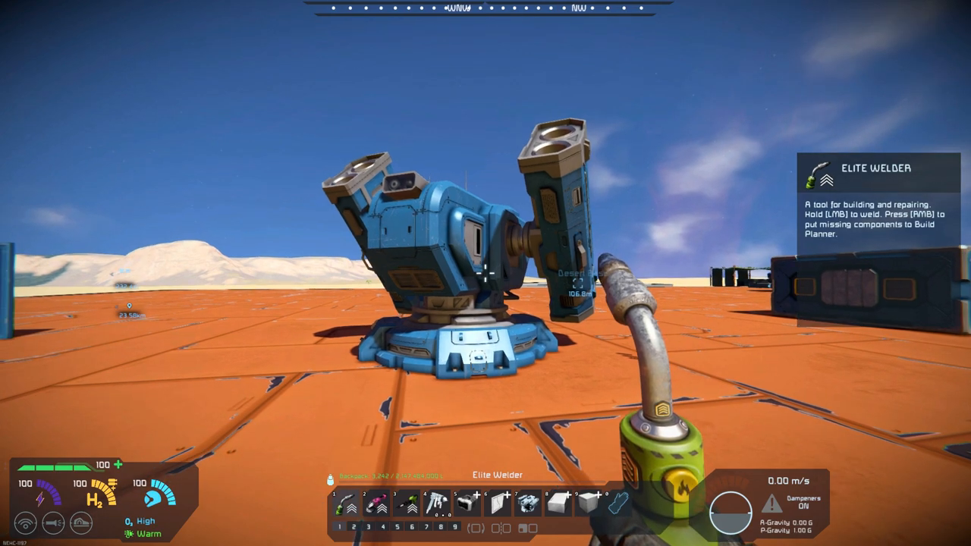
- Walk up to the Torpedo Turret and look around its base
{"action": "key", "text": "w"}
{"action": "key", "text": "w"}
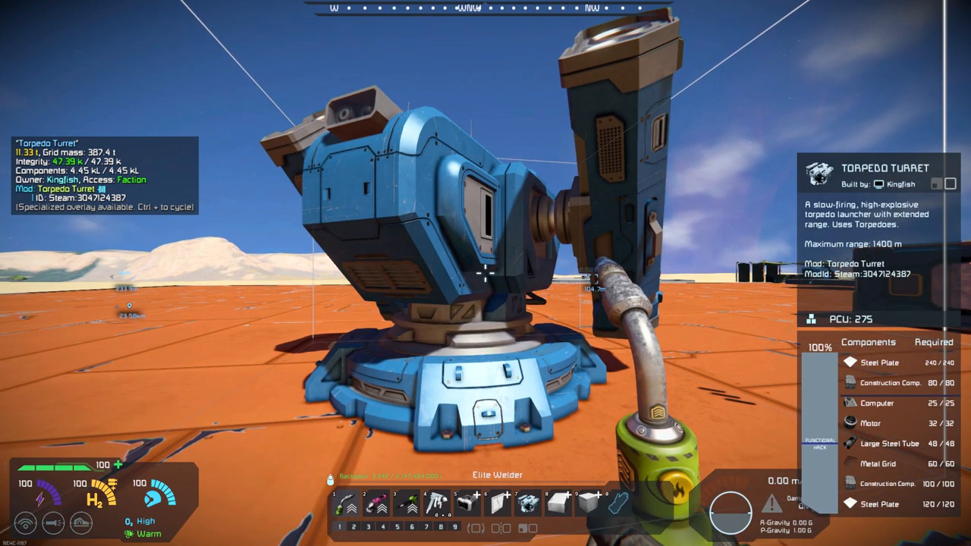
{"action": "key", "text": "w"}
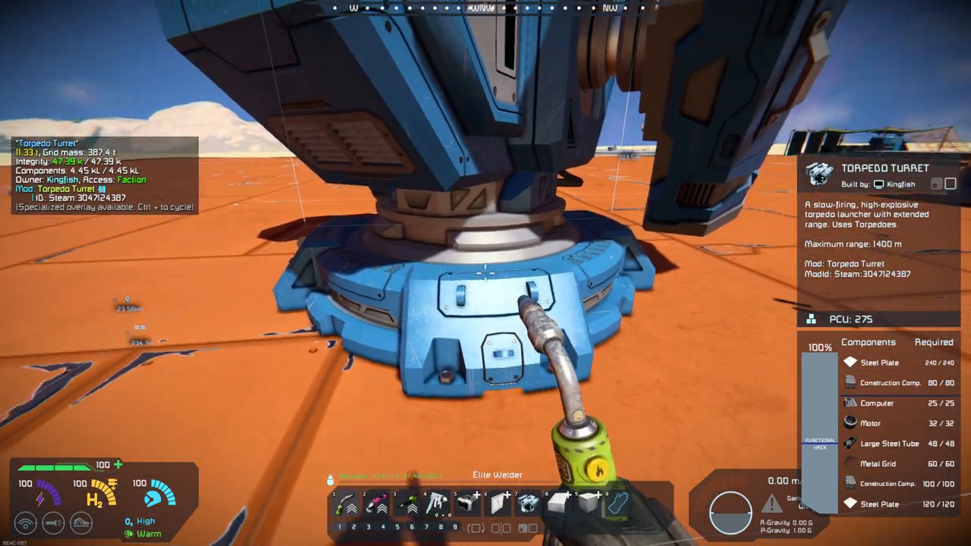
{"action": "key", "text": "a"}
{"action": "key", "text": "d"}
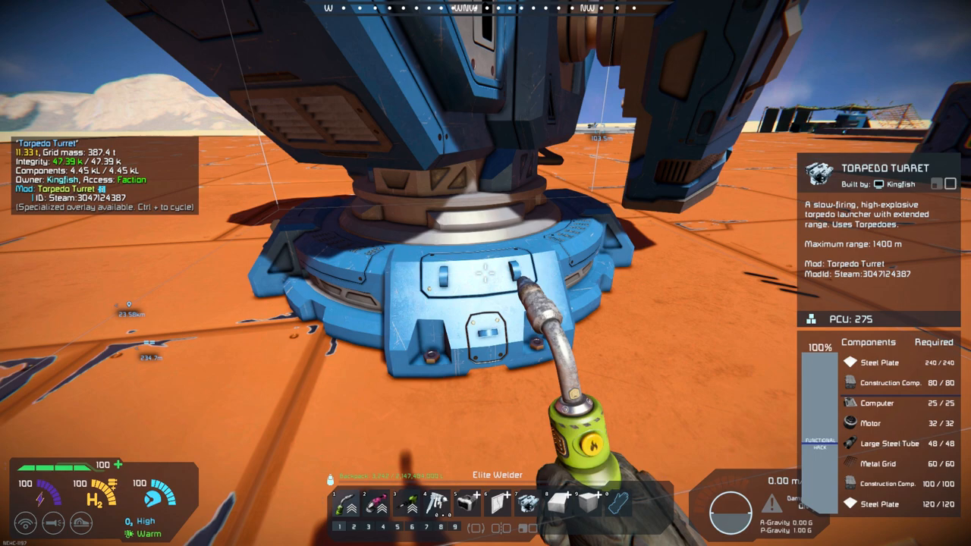
{"action": "key", "text": "w"}
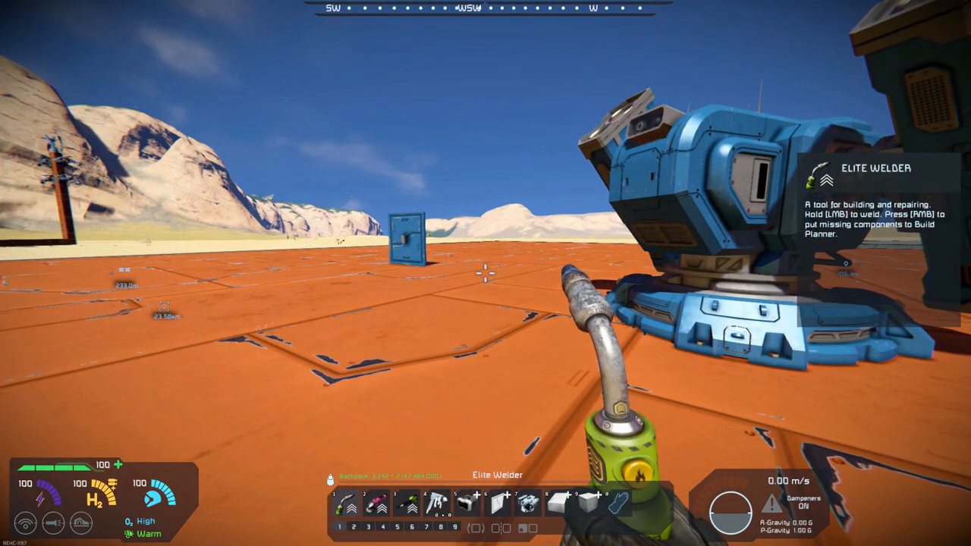
- Hold a second Torpedo Turret as a rotated placement preview, then put it away for the welder
{"action": "key", "text": "9"}
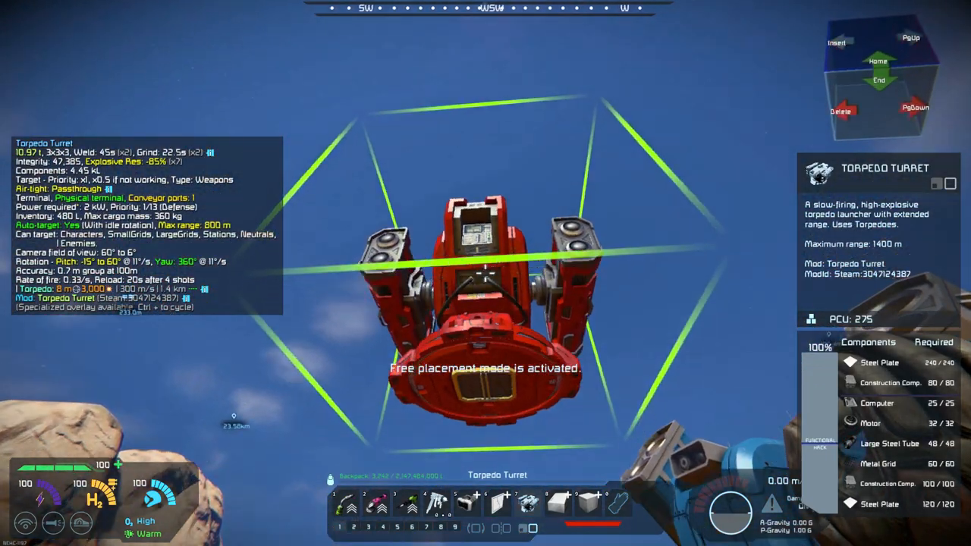
{"action": "key", "text": "Page_Down"}
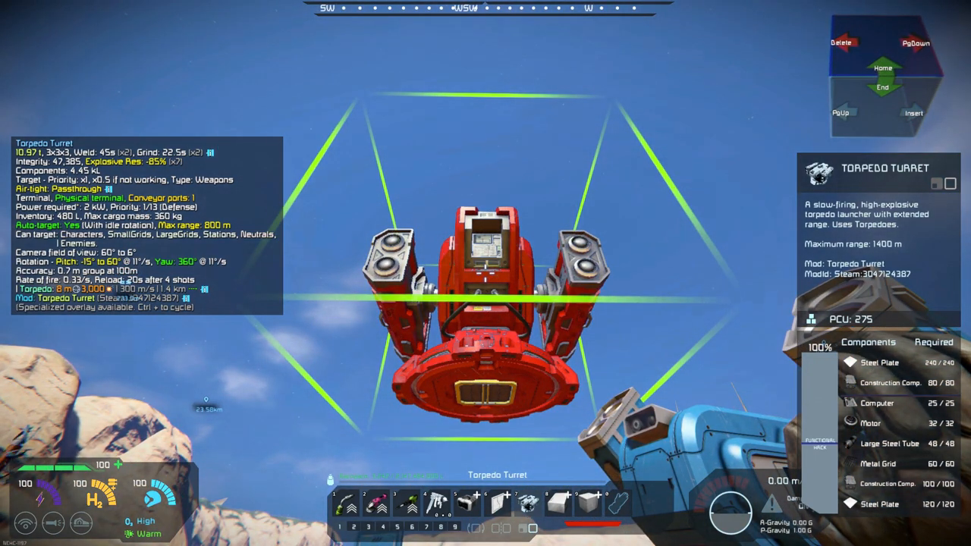
{"action": "key", "text": "6"}
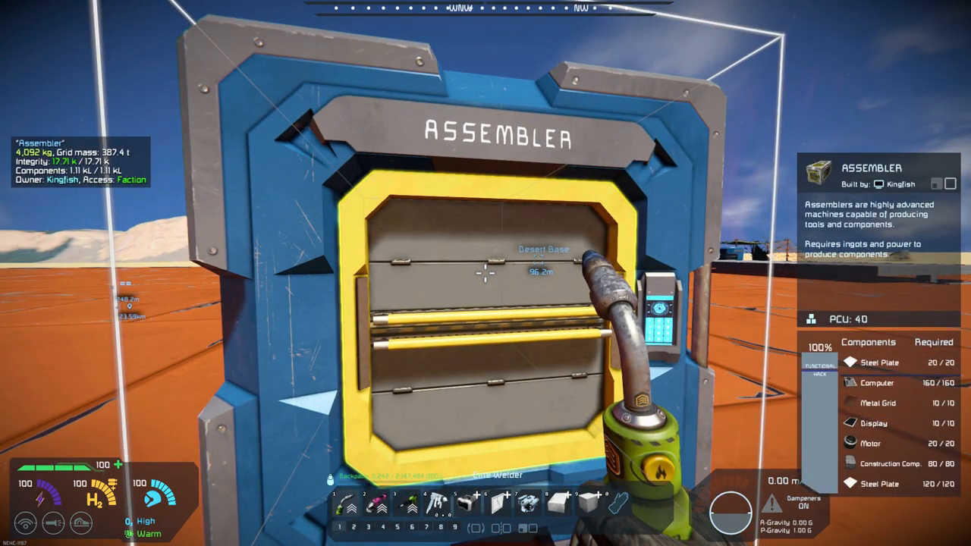
- Show the Assembler's Production blueprints filtered to ammunition, including the Torpedo, then leave the terminal
{"action": "key", "text": "k"}
{"action": "left_click", "coordinate": [415, 88]}
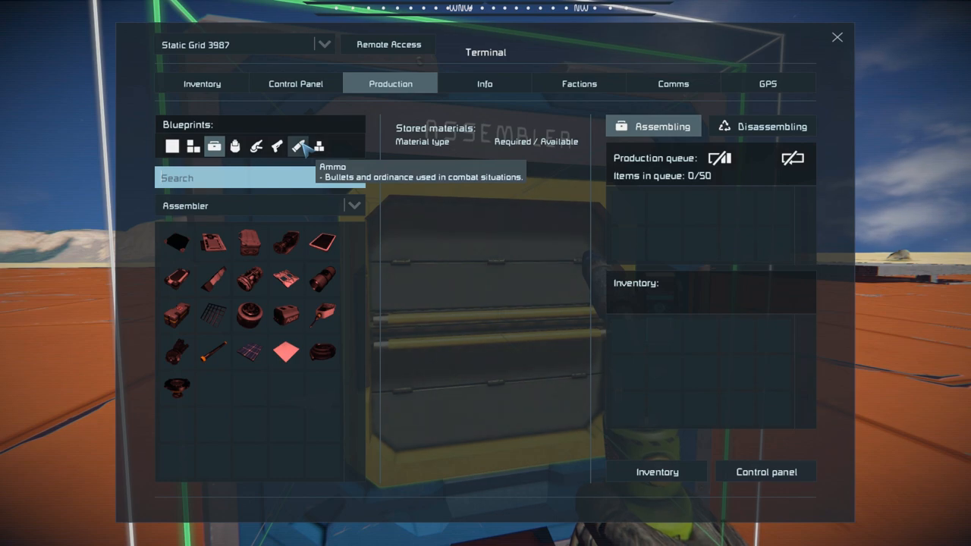
{"action": "left_click", "coordinate": [298, 146]}
{"action": "mouse_move", "coordinate": [176, 242]}
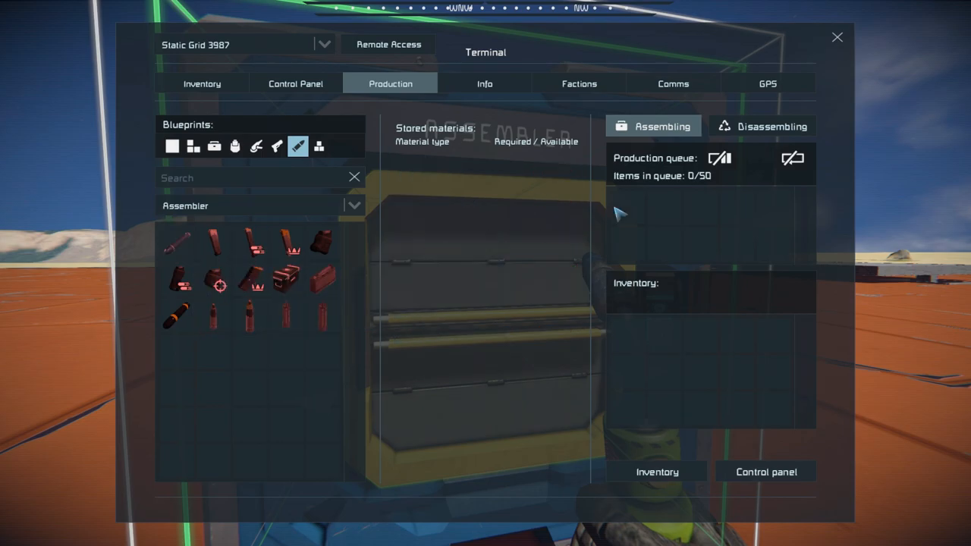
{"action": "left_click", "coordinate": [837, 37]}
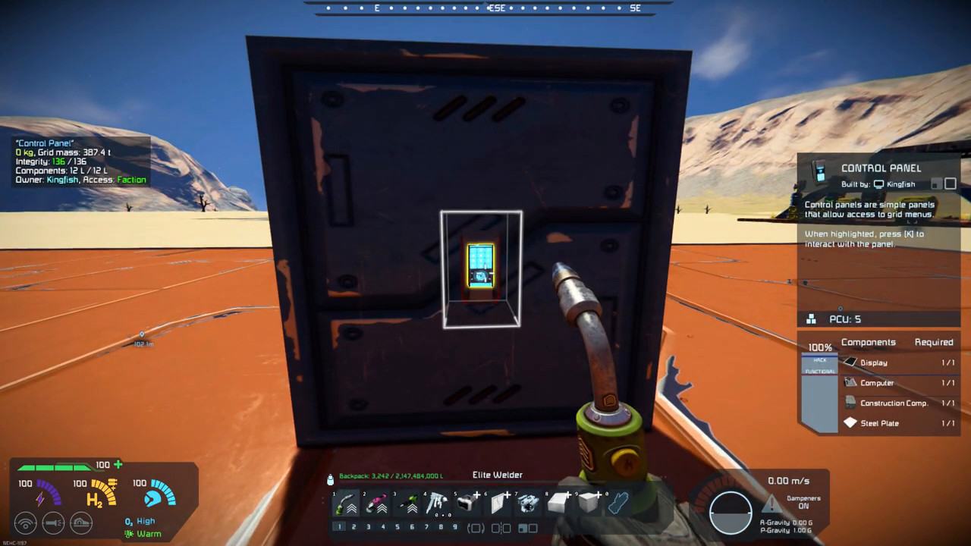
- Select the Torpedo Turret in the control panel, glance at its inventory, and return to its block settings
{"action": "key", "text": "k"}
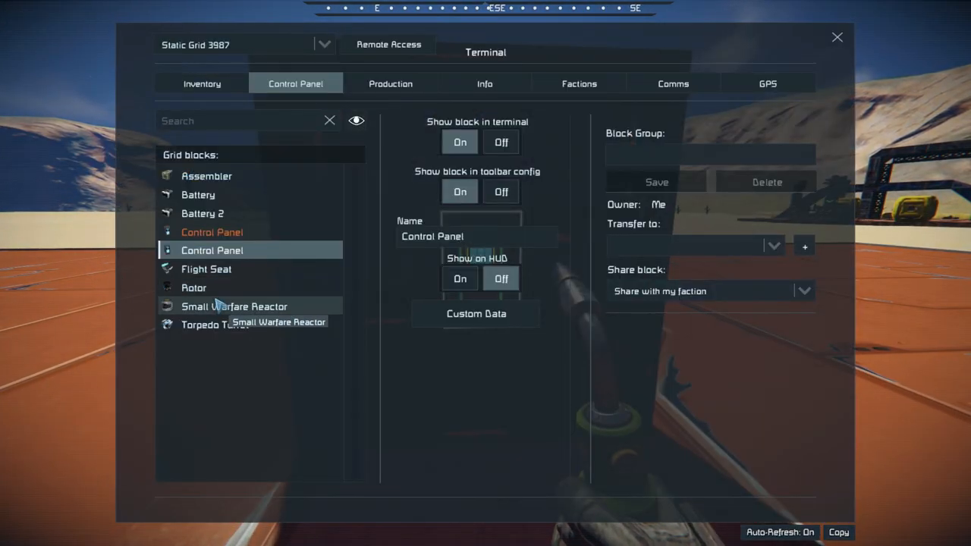
{"action": "left_click", "coordinate": [220, 326]}
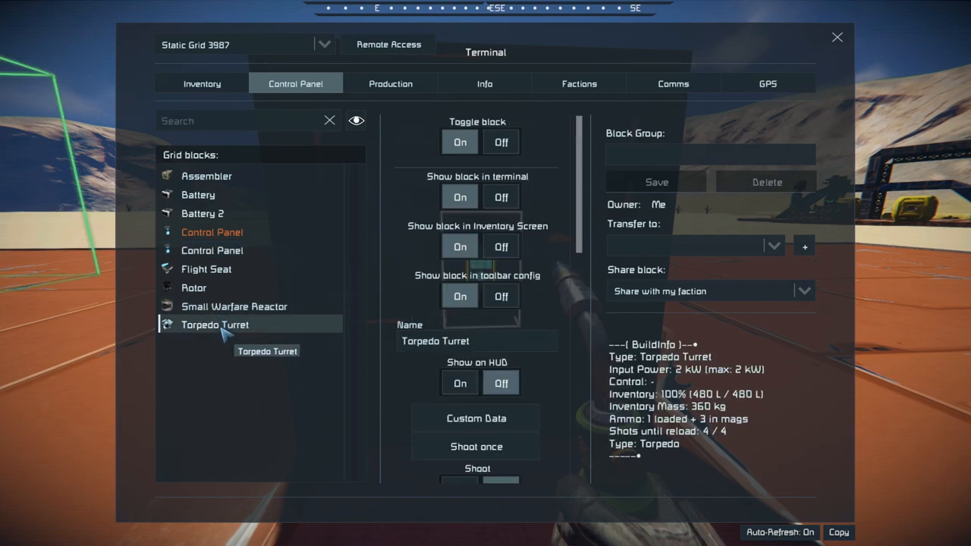
{"action": "left_click", "coordinate": [224, 326]}
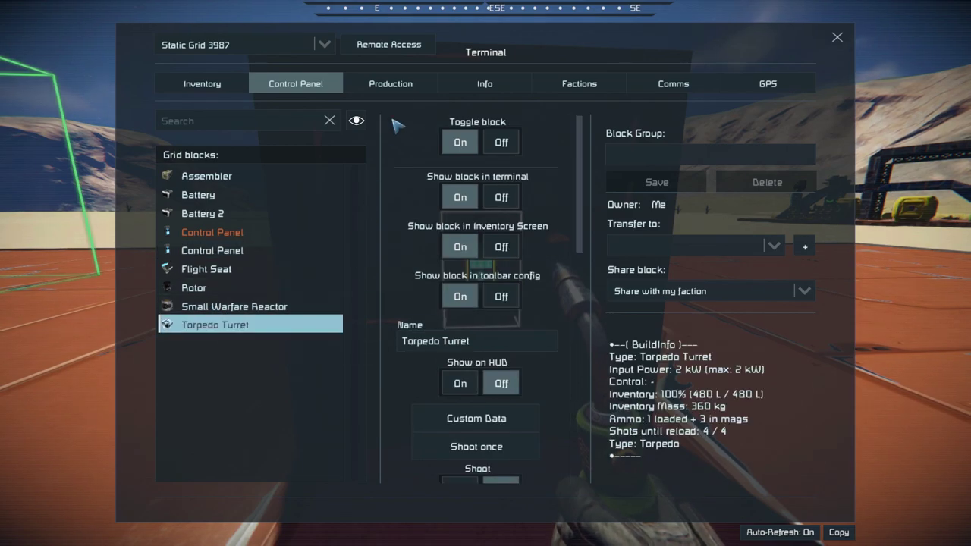
{"action": "left_click", "coordinate": [205, 84]}
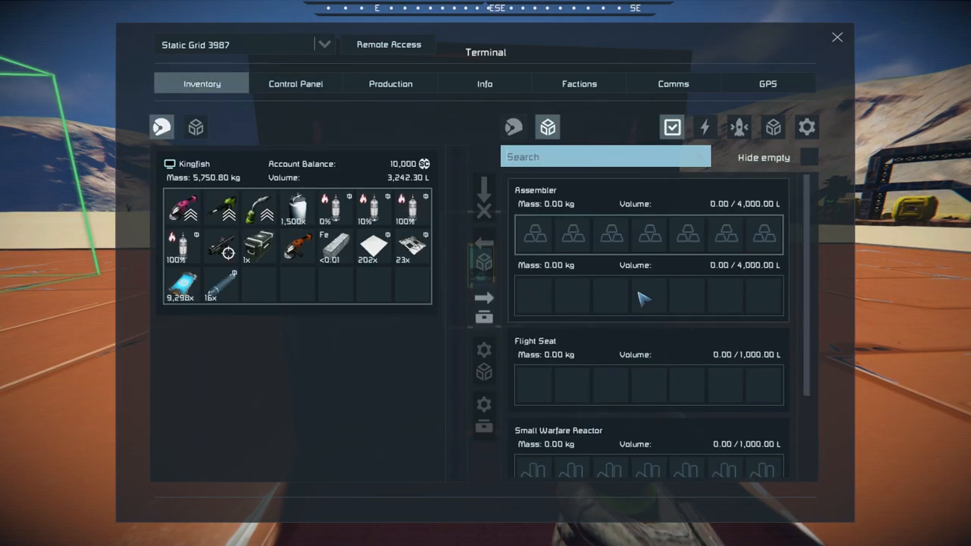
{"action": "scroll", "coordinate": [641, 298], "scroll_direction": "down", "scroll_amount": 3}
{"action": "scroll", "coordinate": [641, 298], "scroll_direction": "down", "scroll_amount": 2}
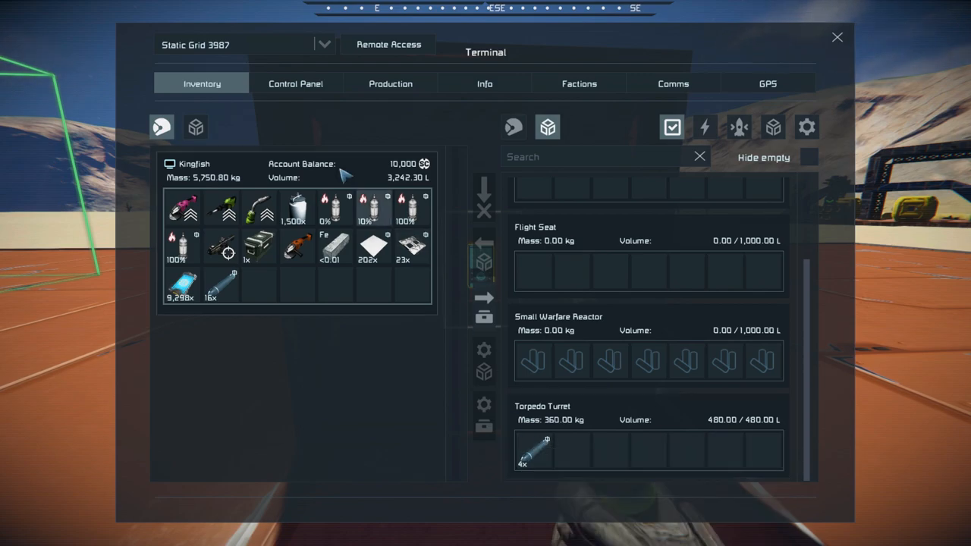
{"action": "left_click", "coordinate": [319, 90]}
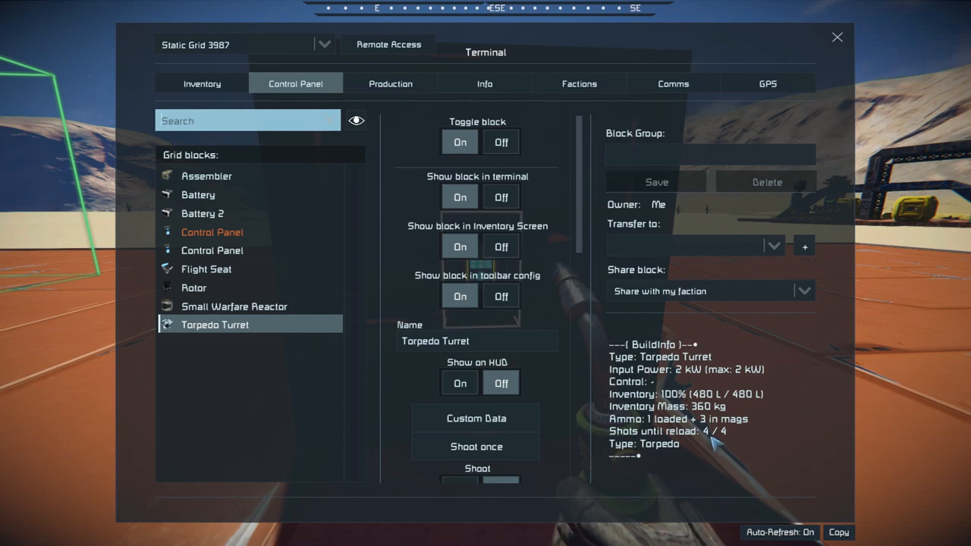
- Show the inventories with the Torpedo Turret holding 4 torpedoes in its full 480 L storage
{"action": "left_click", "coordinate": [202, 83]}
{"action": "scroll", "coordinate": [649, 383], "scroll_direction": "down", "scroll_amount": 3}
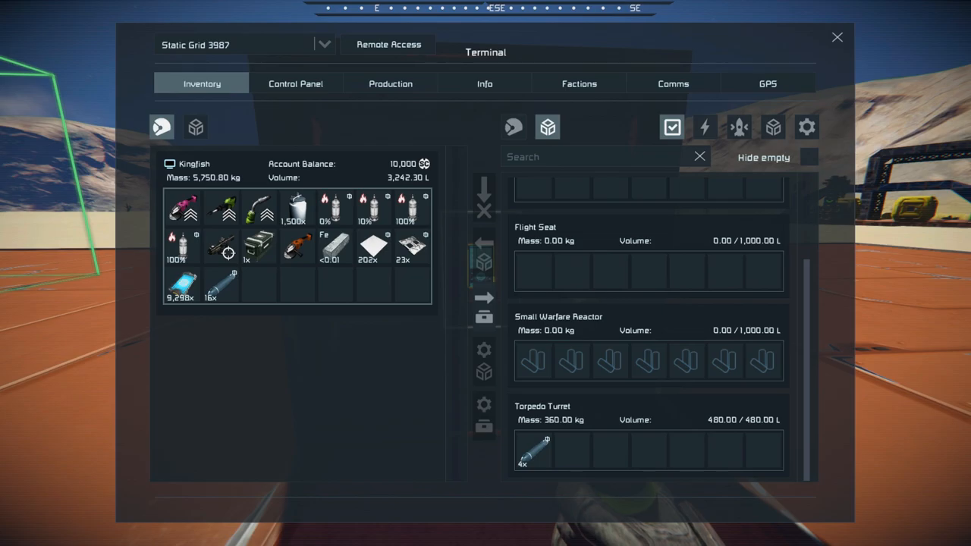
- Leave the terminal and circle the Torpedo Turret on foot, ending right up against it
{"action": "left_click", "coordinate": [838, 38]}
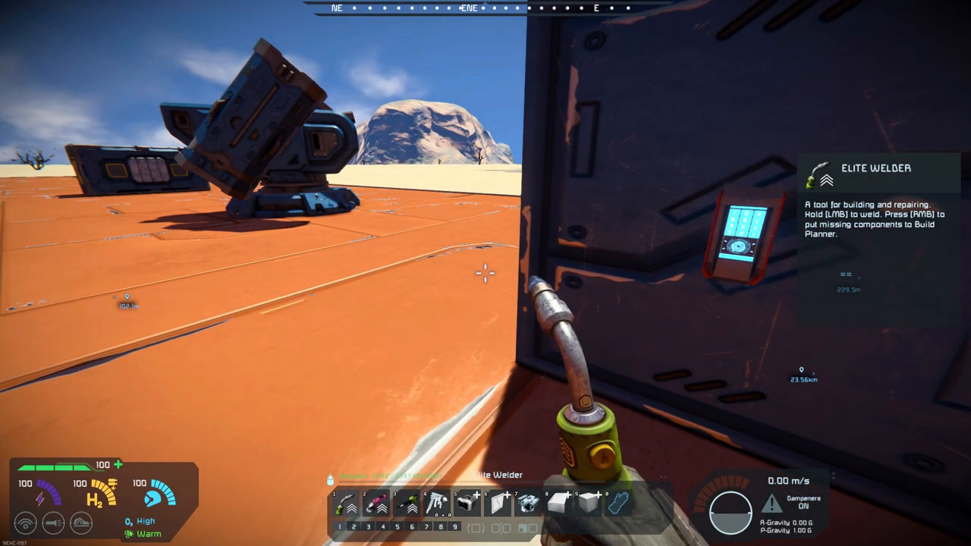
{"action": "key", "text": "w"}
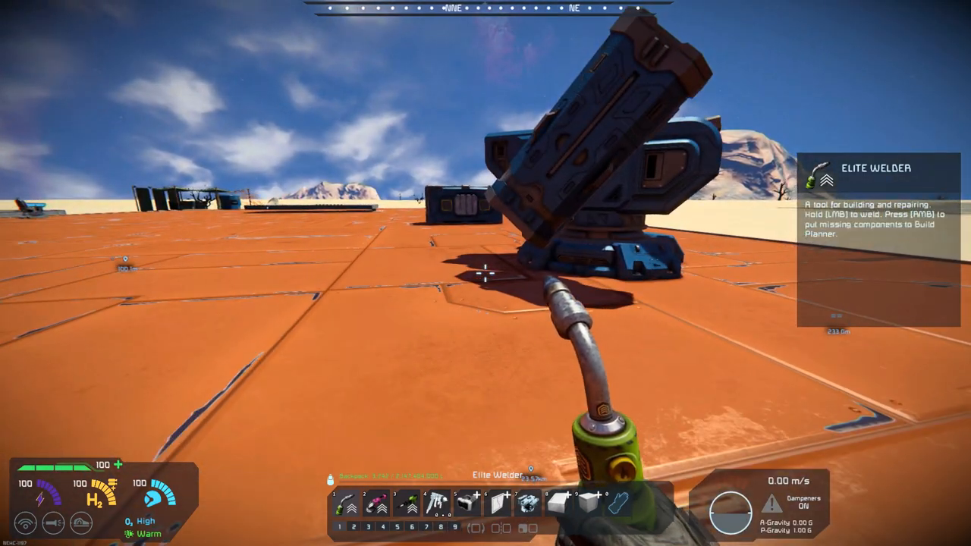
{"action": "key", "text": "w"}
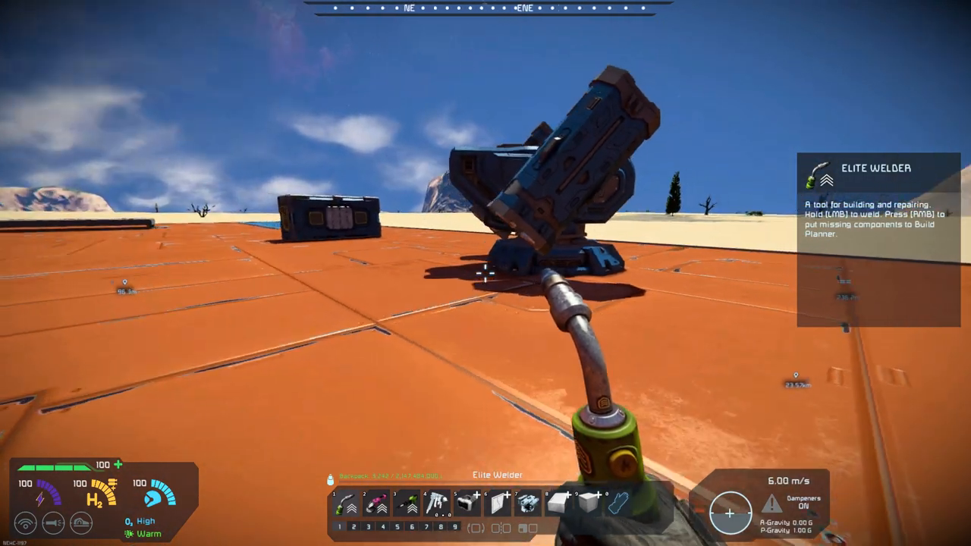
{"action": "key", "text": "w"}
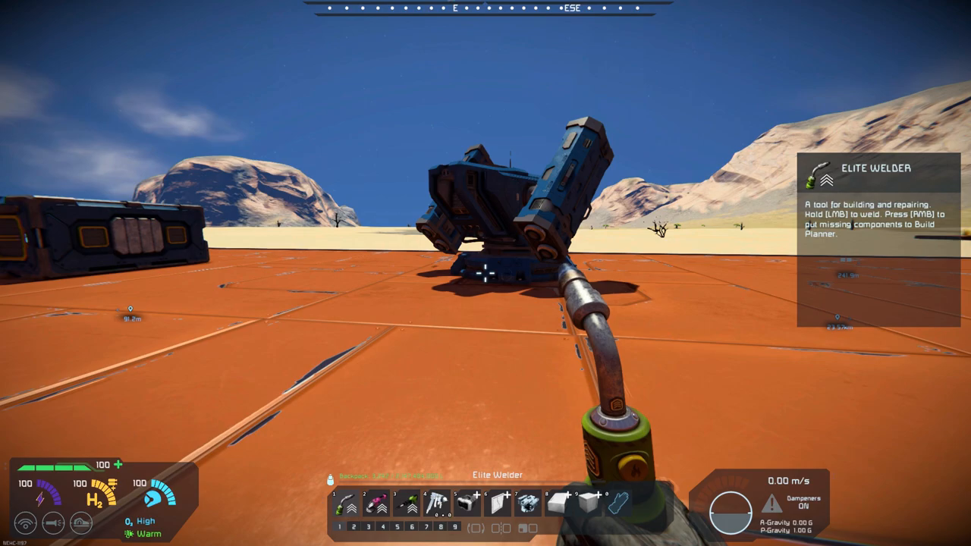
{"action": "key", "text": "w"}
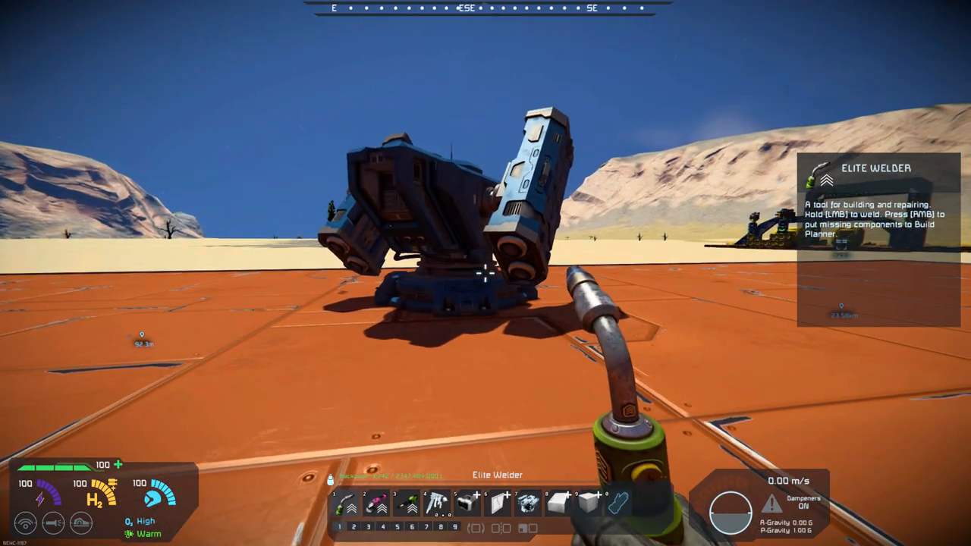
{"action": "key", "text": "w"}
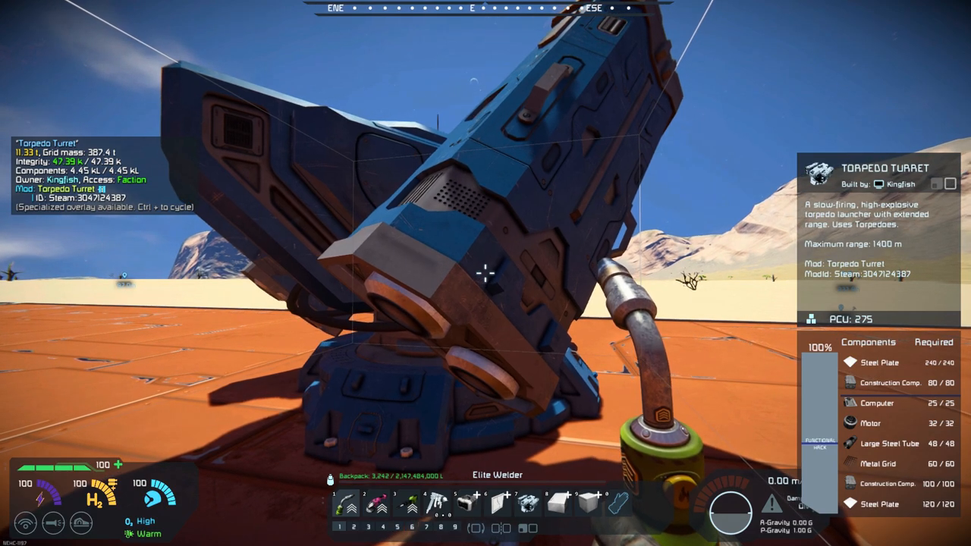
{"action": "key", "text": "s"}
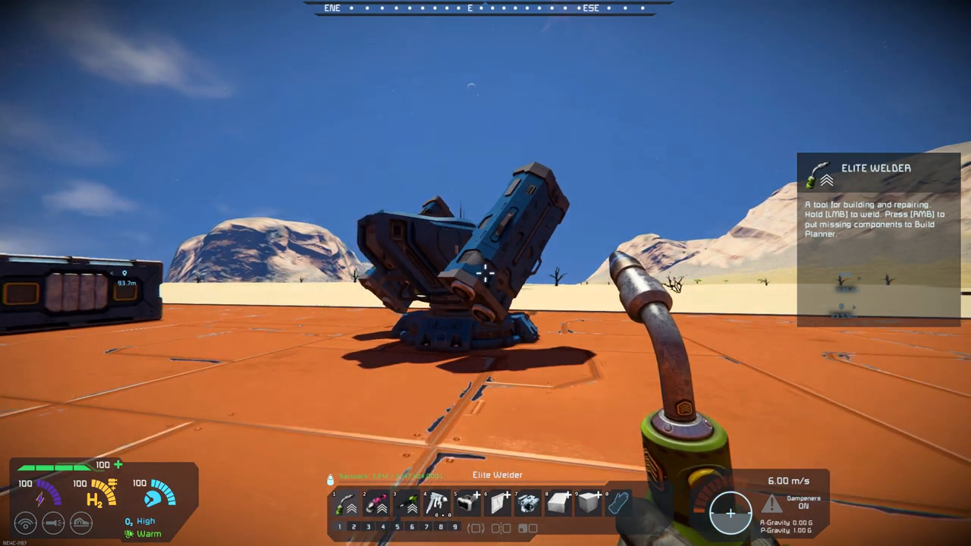